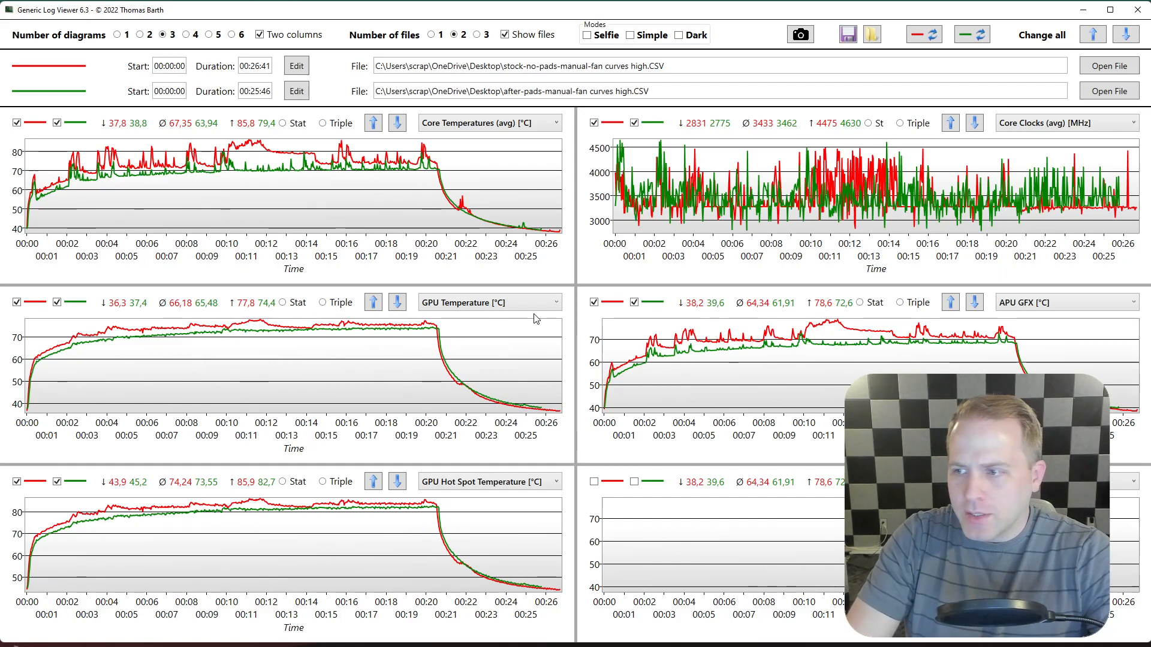
pyautogui.click(1035, 123)
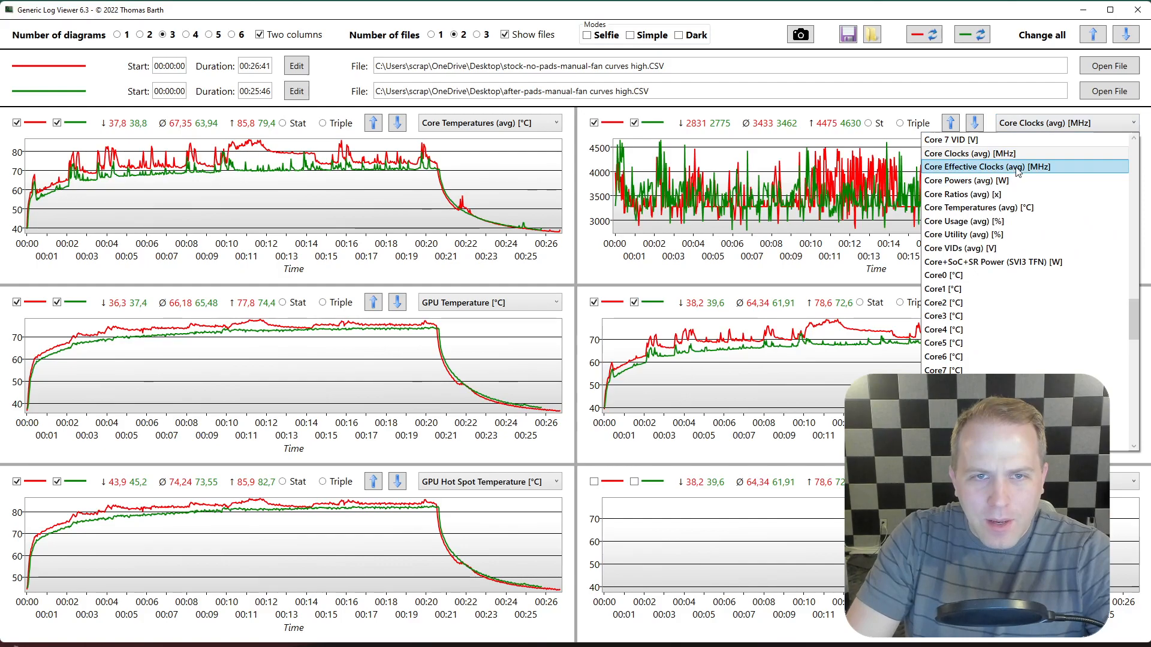
pyautogui.scroll(1, 1029, 149)
pyautogui.press('Escape')
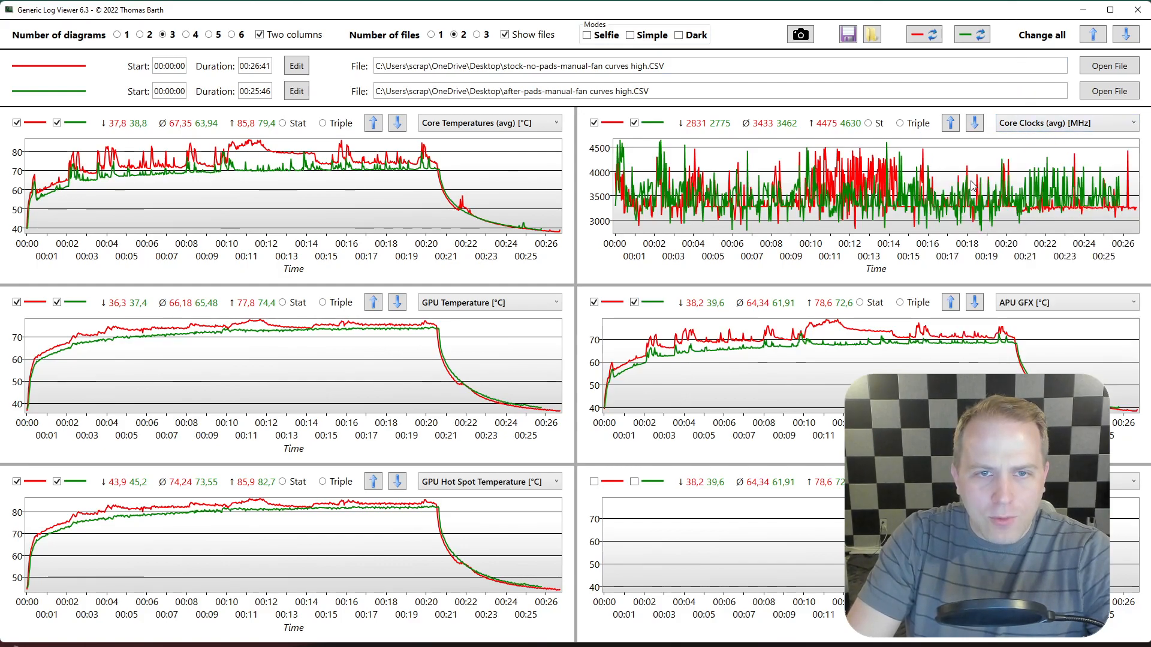